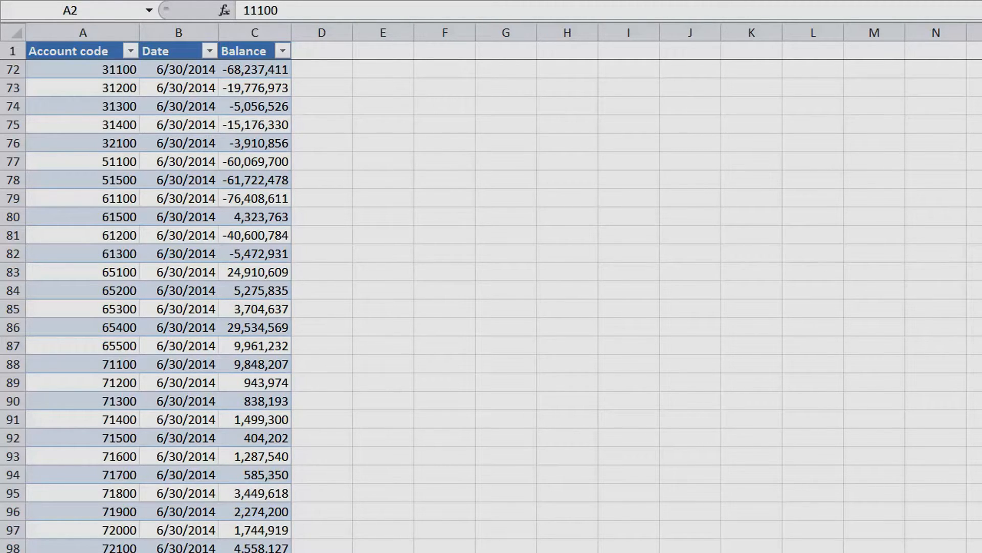
Review the trial balance data from its first row, then open the PowerPivot window from the journal entries sheet
key("ctrl+Home")
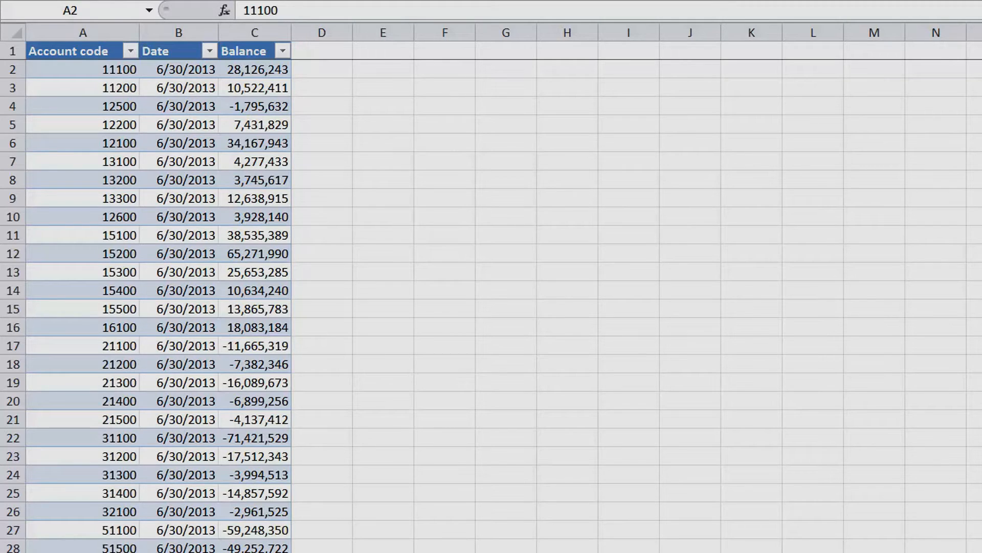
left_click(82, 69)
scroll(146, 307, "down", 20)
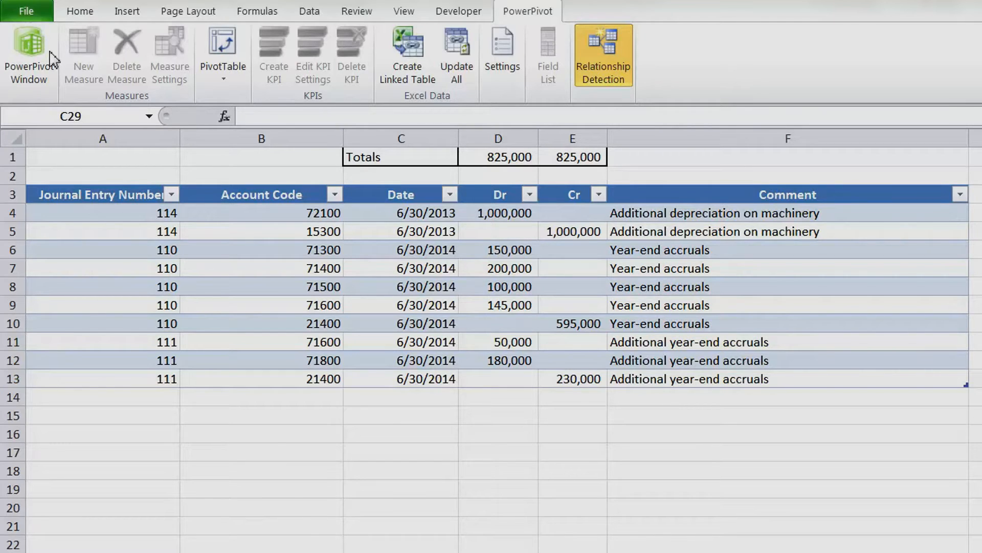
left_click(47, 55)
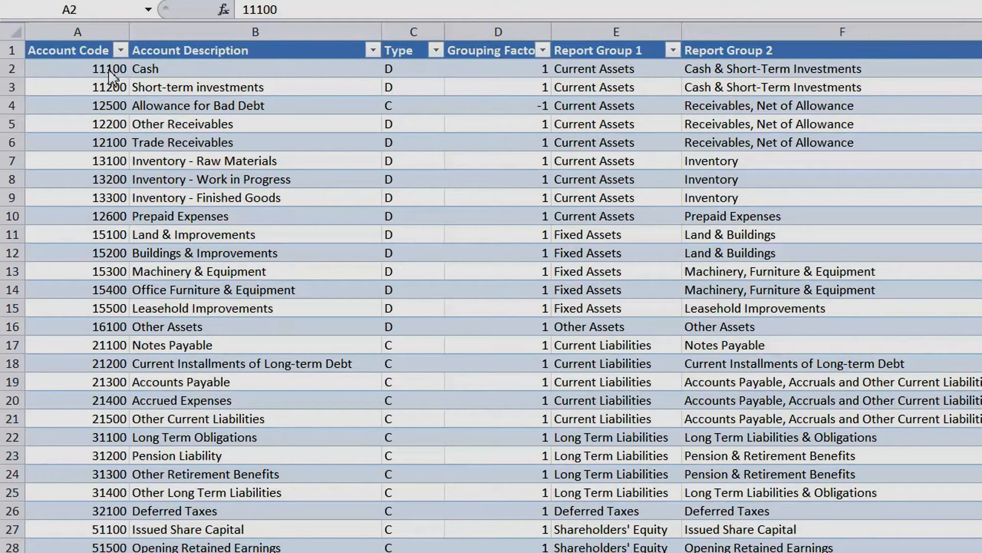
Examine the Account Description, Type and Grouping Factor columns of the chart of accounts table
left_click(216, 69)
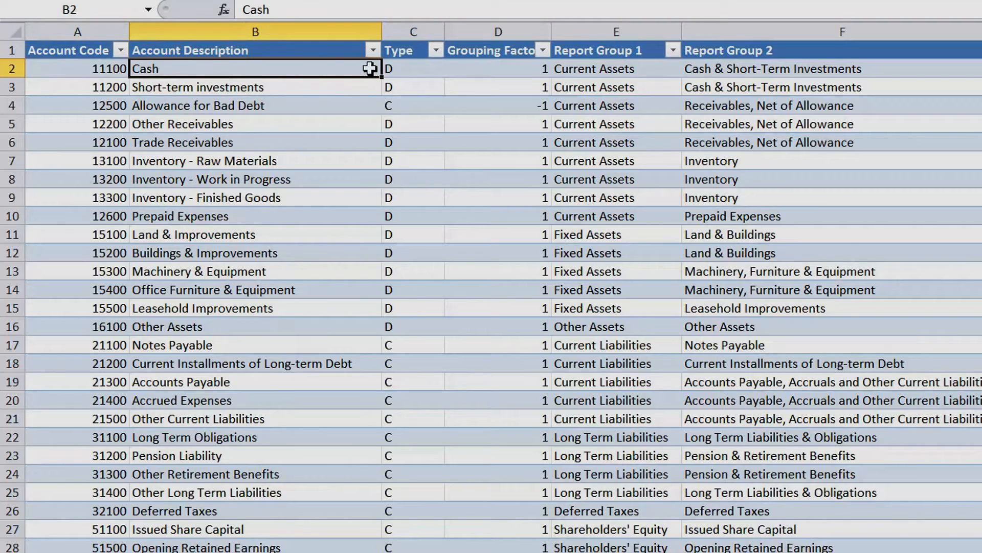
left_click(417, 71)
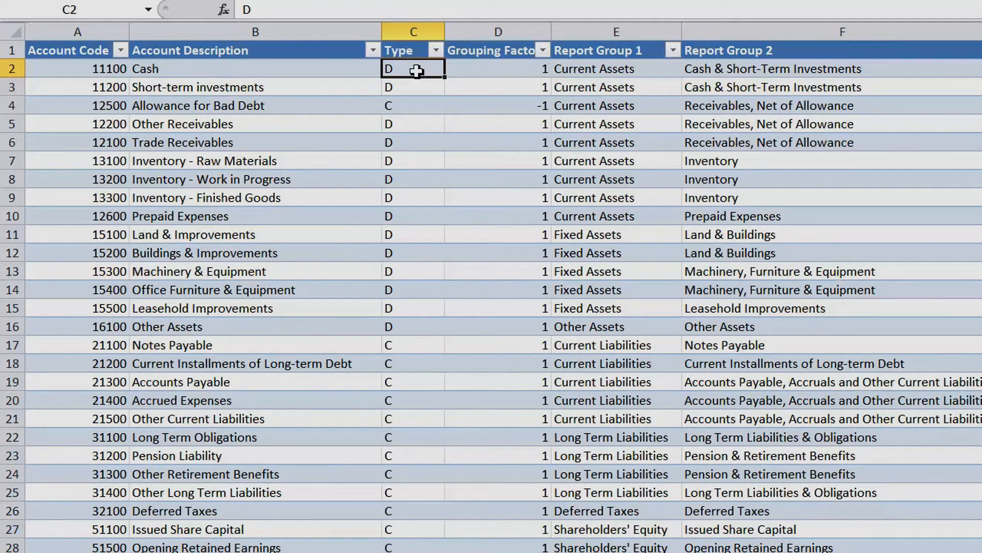
left_click(506, 70)
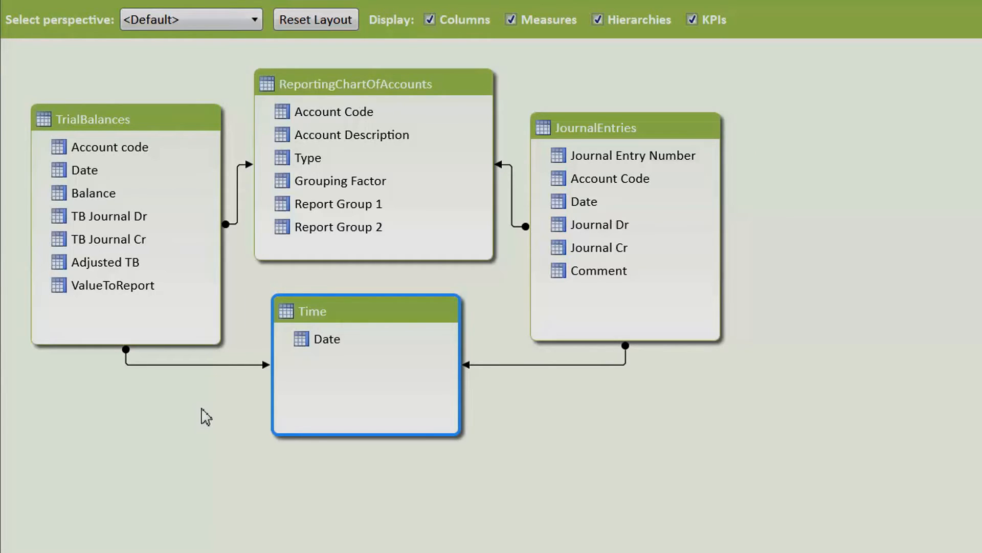
Examine the relationships linking TrialBalances to the Time and ReportingChartOfAccounts tables in the diagram
left_click(237, 364)
left_click(238, 205)
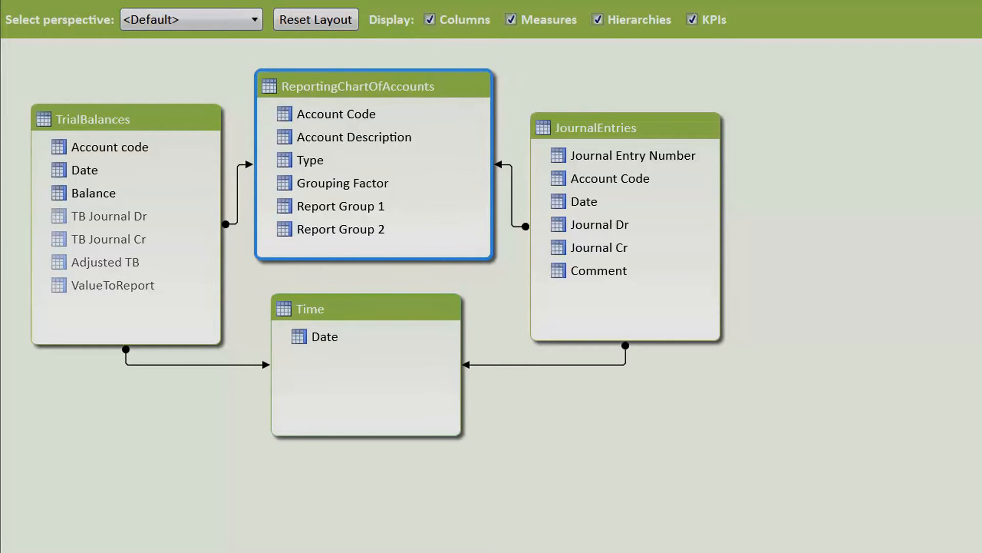
Go to the TrialBalances table and unhide the TB Journal Dr, TB Journal Cr, Adjusted TB and ValueToReport columns from client tools
right_click(150, 117)
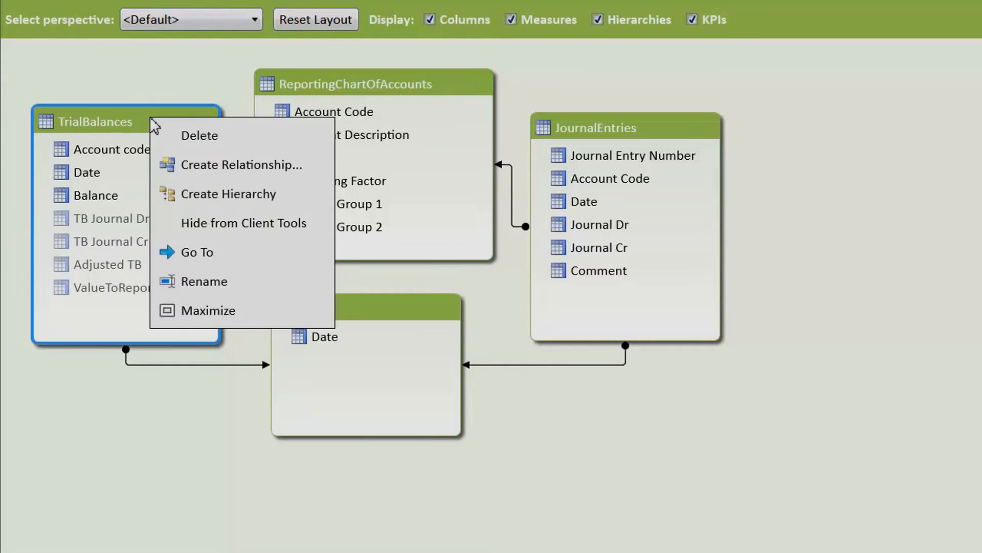
left_click(175, 256)
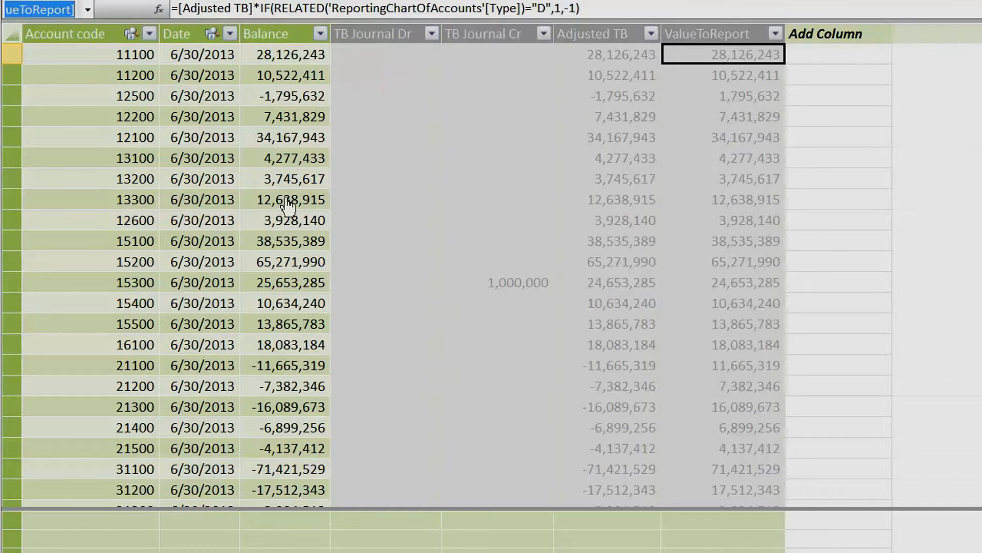
left_click_drag(429, 31, 705, 33)
right_click(706, 35)
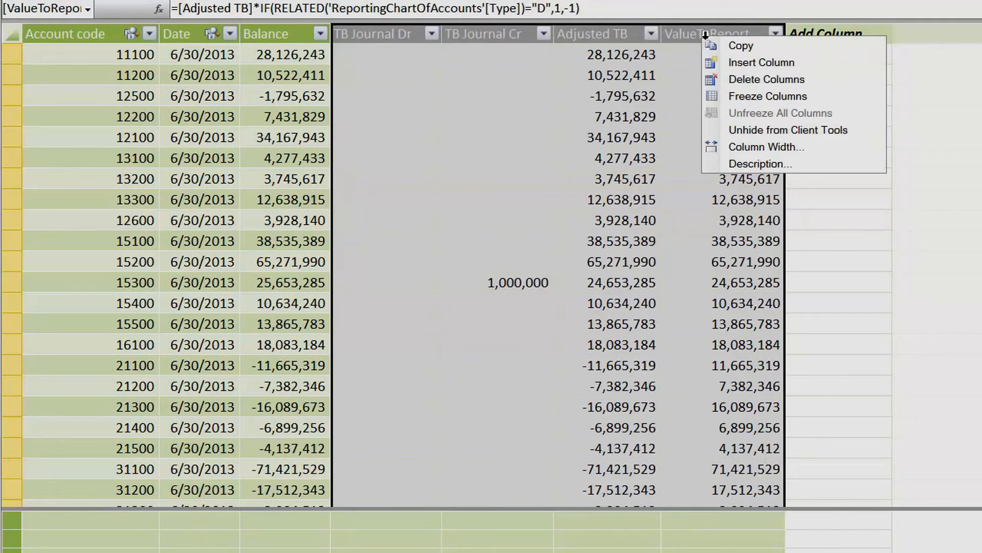
left_click(732, 130)
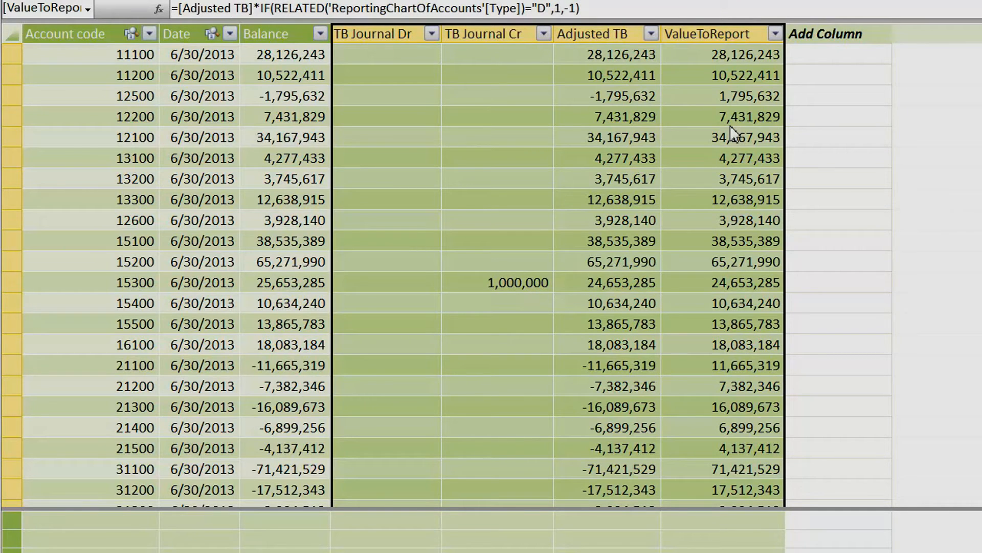
Inspect the SUMX formulas behind the TB Journal Dr and TB Journal Cr calculated columns
left_click(385, 54)
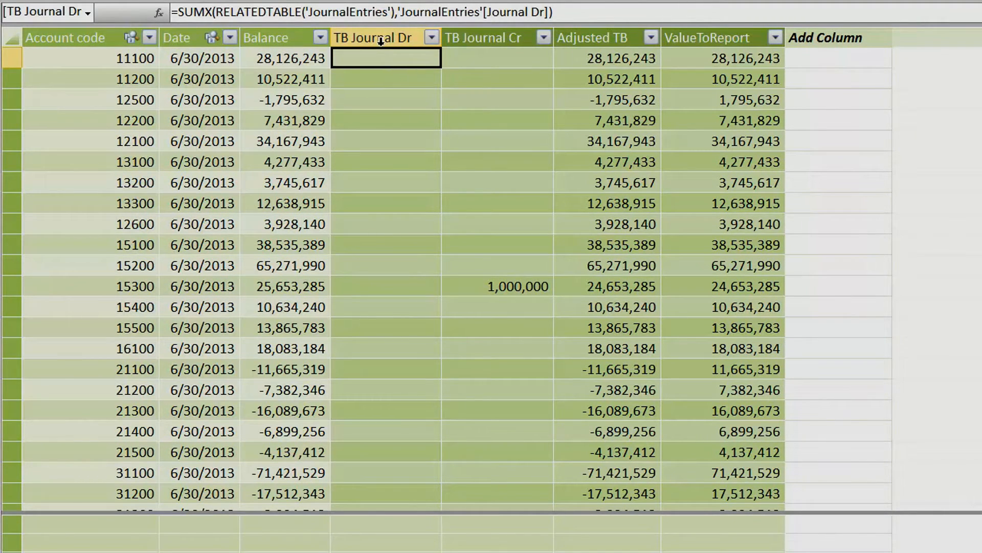
left_click(382, 41)
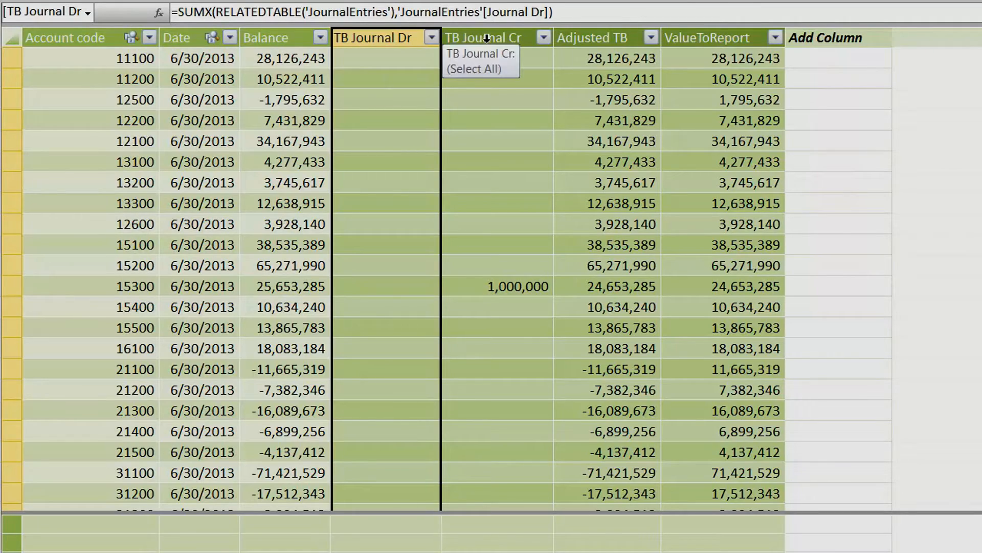
left_click(486, 38)
left_click(402, 58)
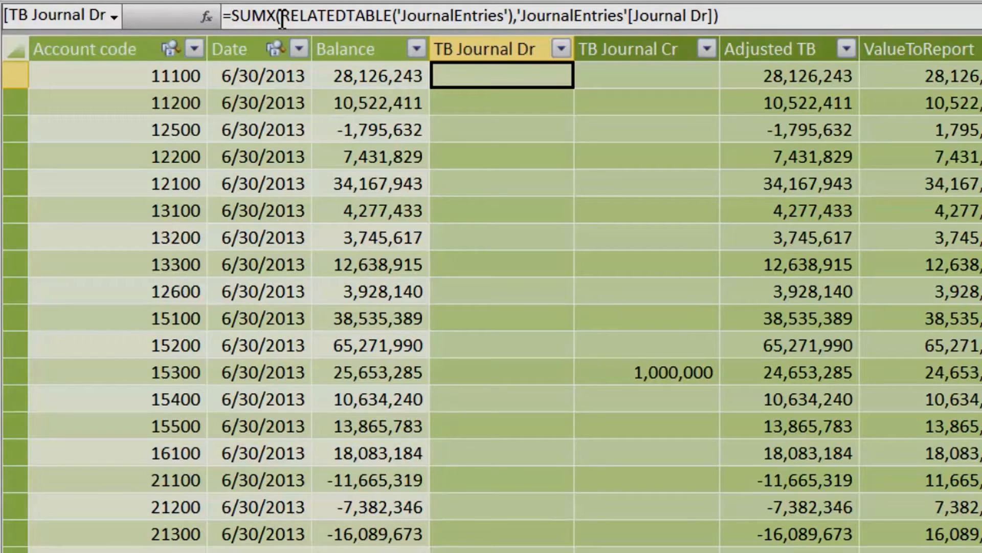
left_click(683, 78)
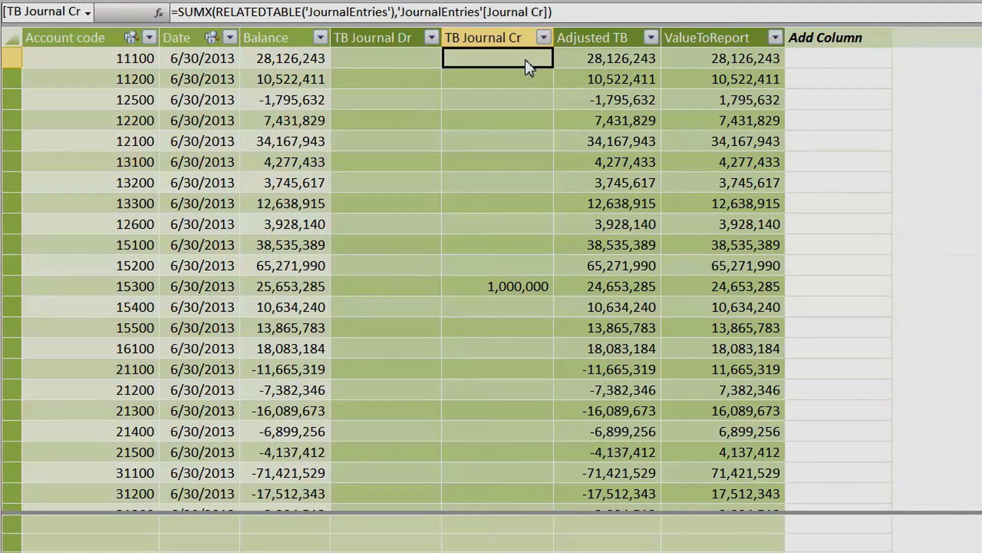
Inspect the Adjusted TB and ValueToReport formulas and compare both columns' values for account 21300
left_click(614, 58)
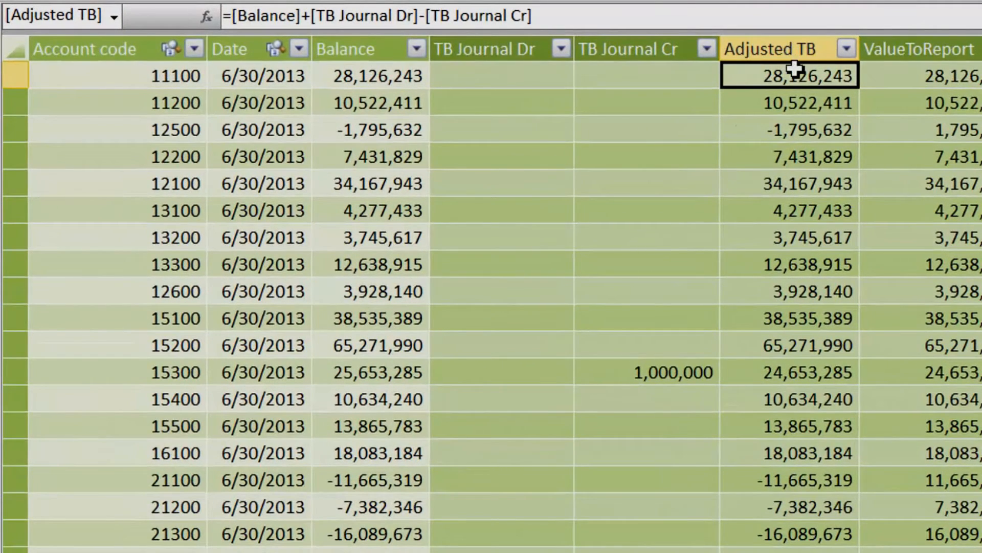
left_click(813, 51)
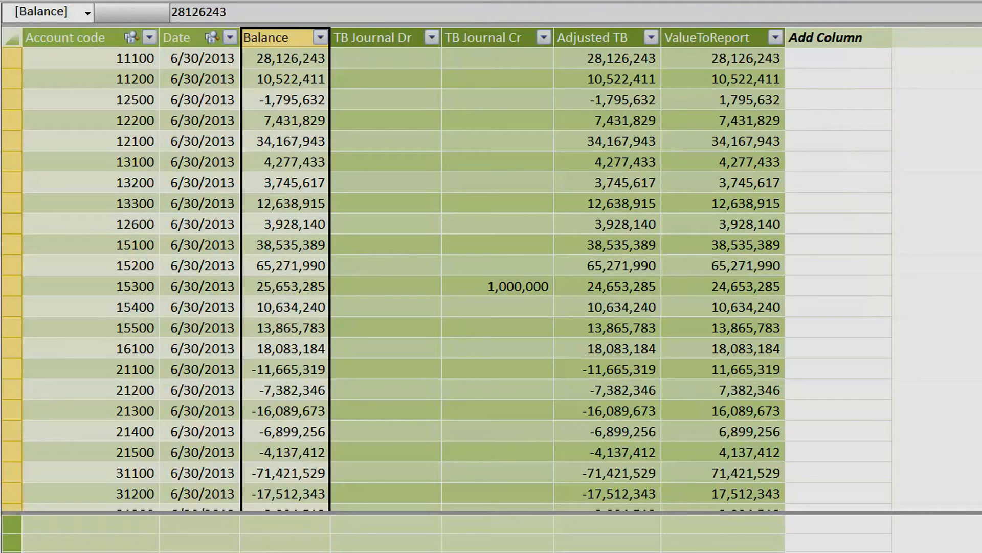
left_click(713, 57)
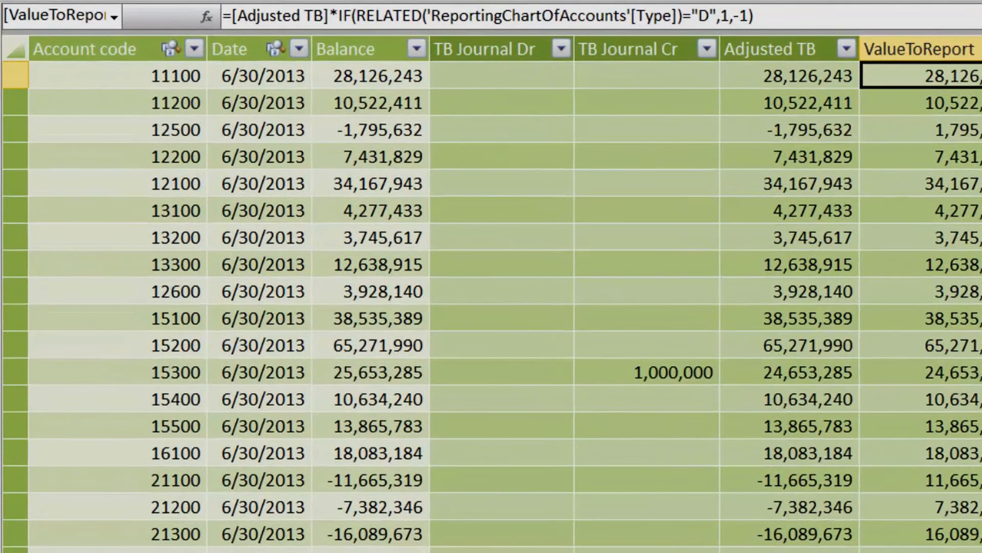
left_click(809, 535)
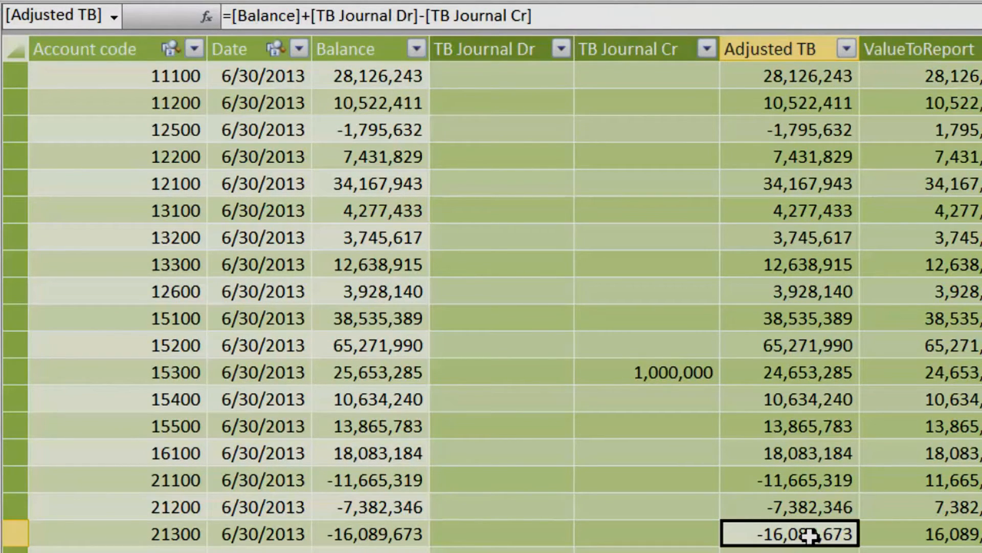
left_click(923, 536)
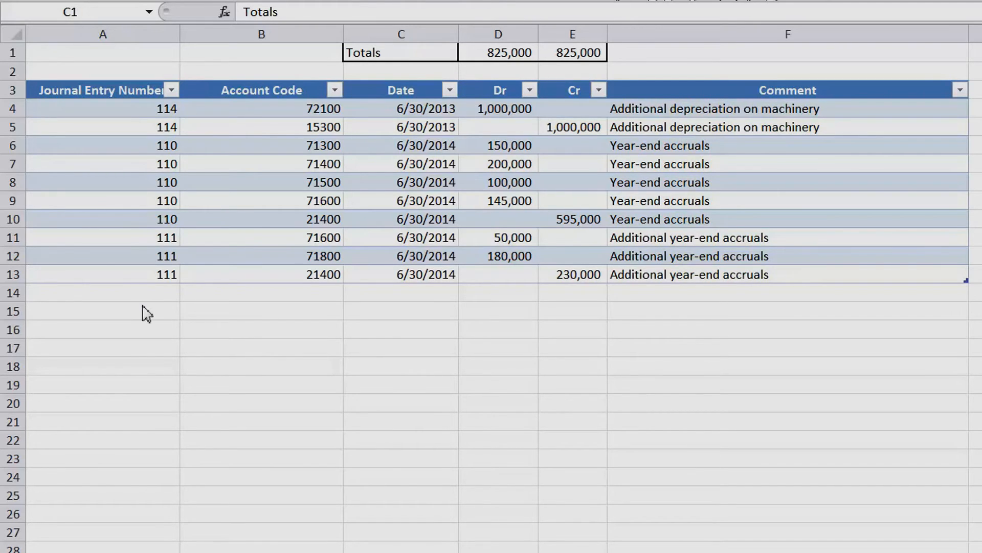
Duplicate the last two journal entry lines, rows 12 and 13, into rows 14 and 15 of the journal table
left_click_drag(96, 257, 810, 270)
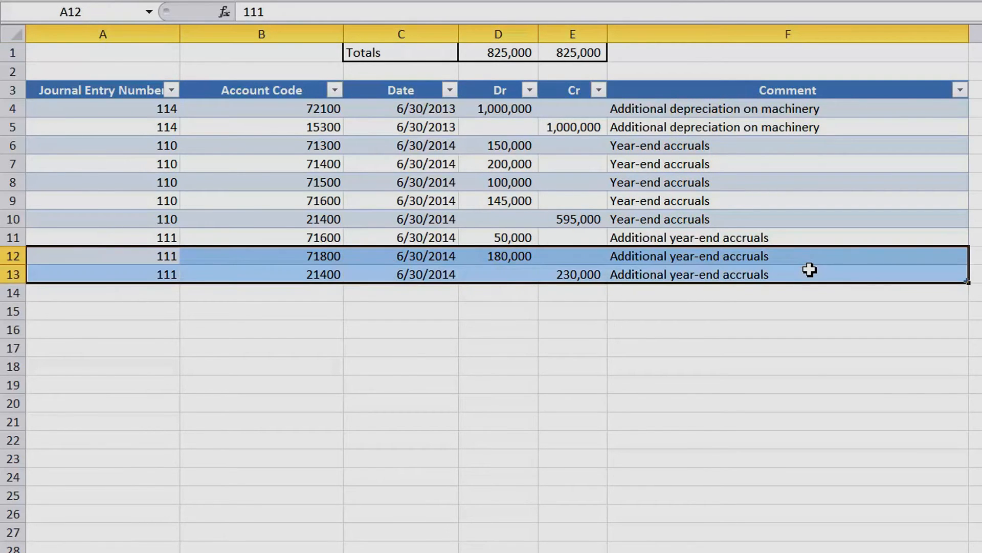
key("ctrl+c")
left_click(128, 295)
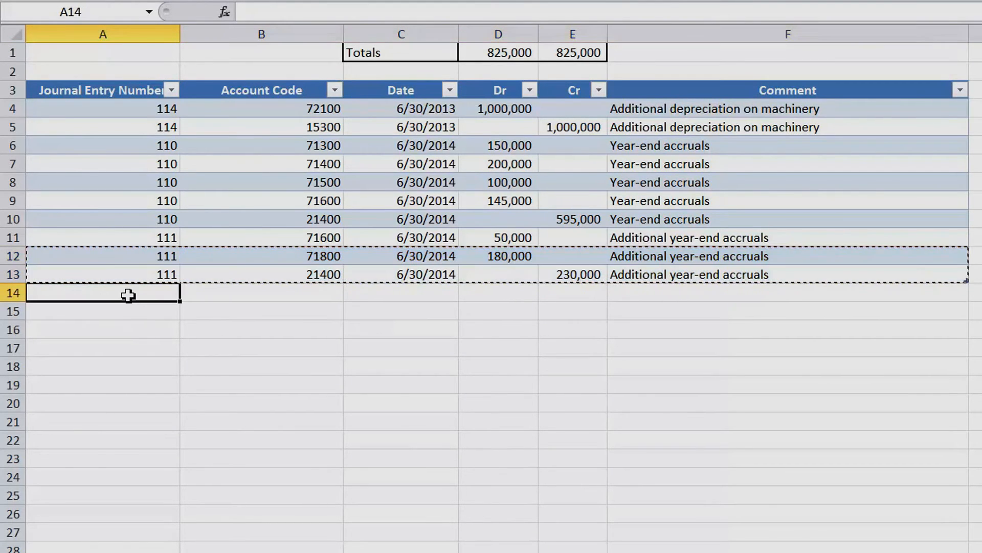
key("ctrl+v")
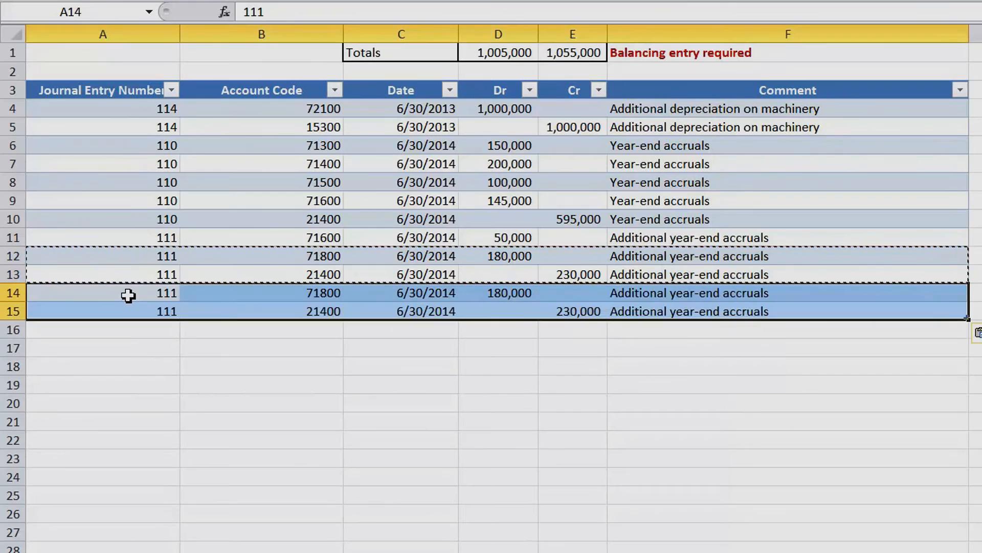
Set row 14's account code to 71700 and its debit to 500,000, and set row 15's credit to 500,000
left_click(298, 293)
type("71")
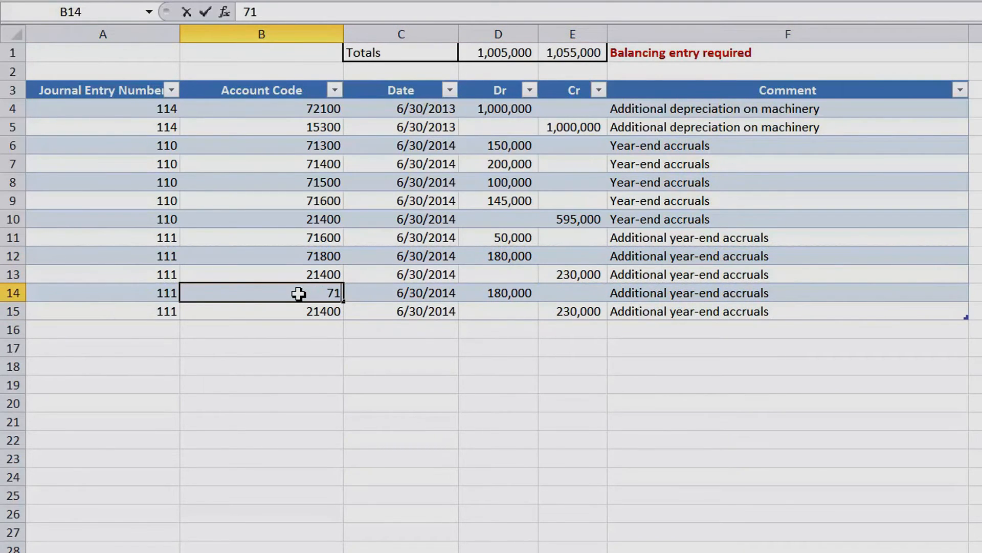
type("700")
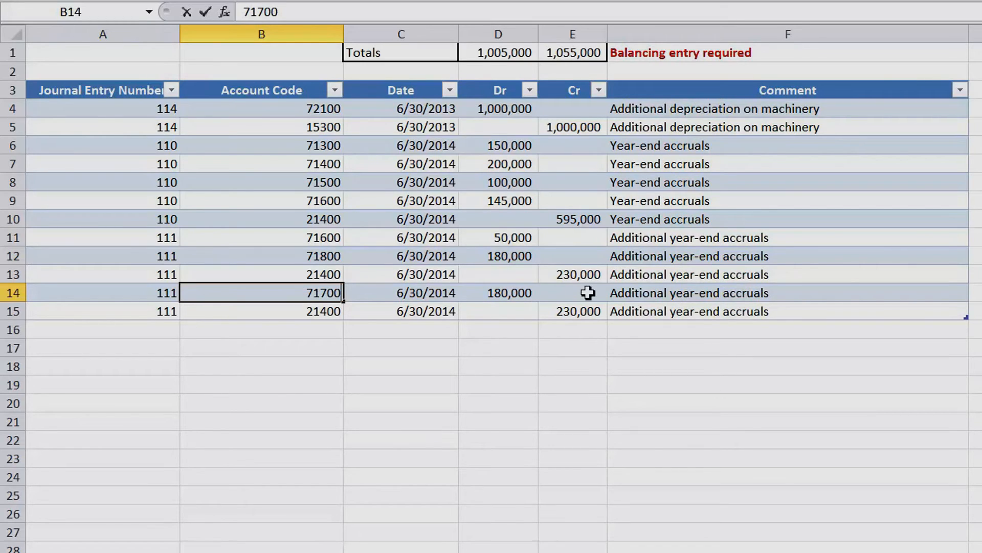
left_click(510, 295)
type("500000")
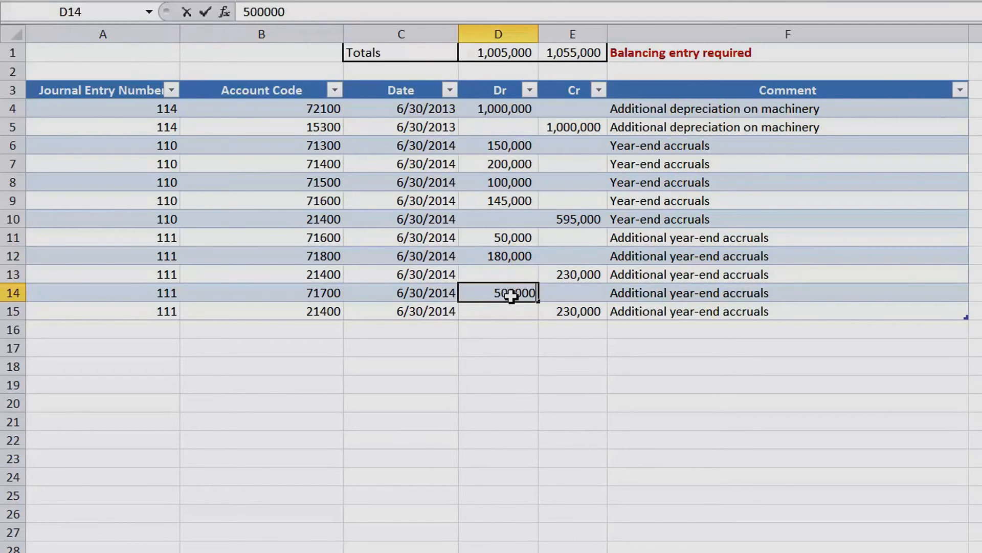
key("Return")
key("Tab")
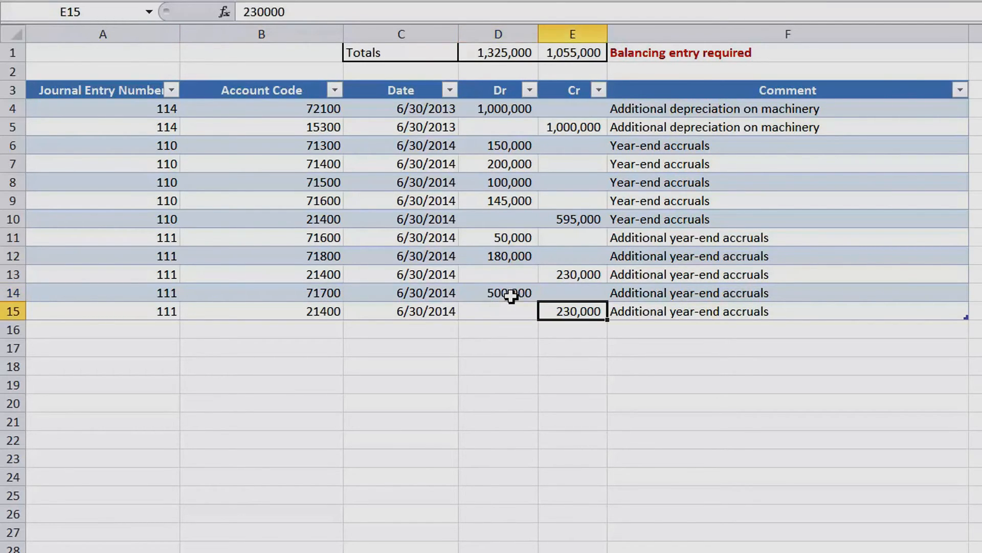
type("500000")
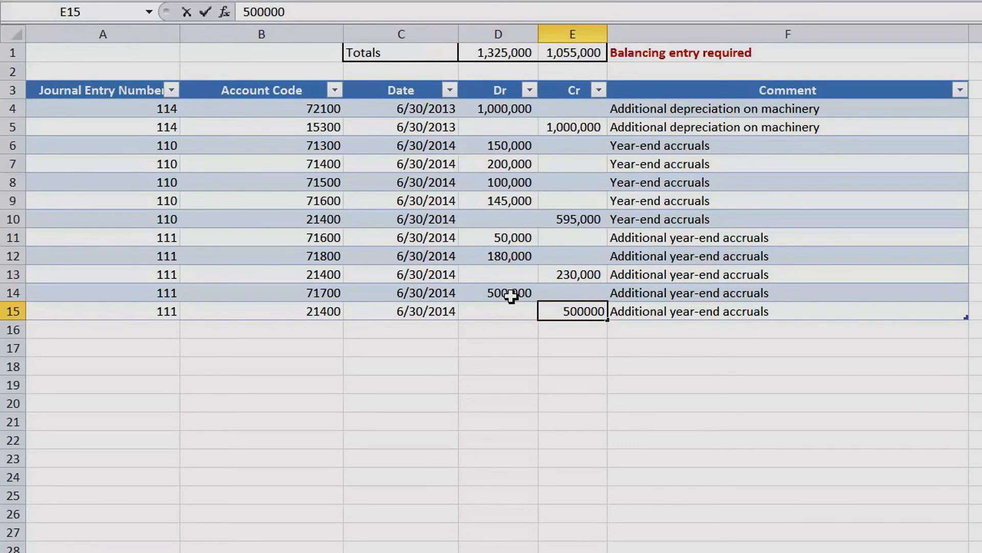
key("Return")
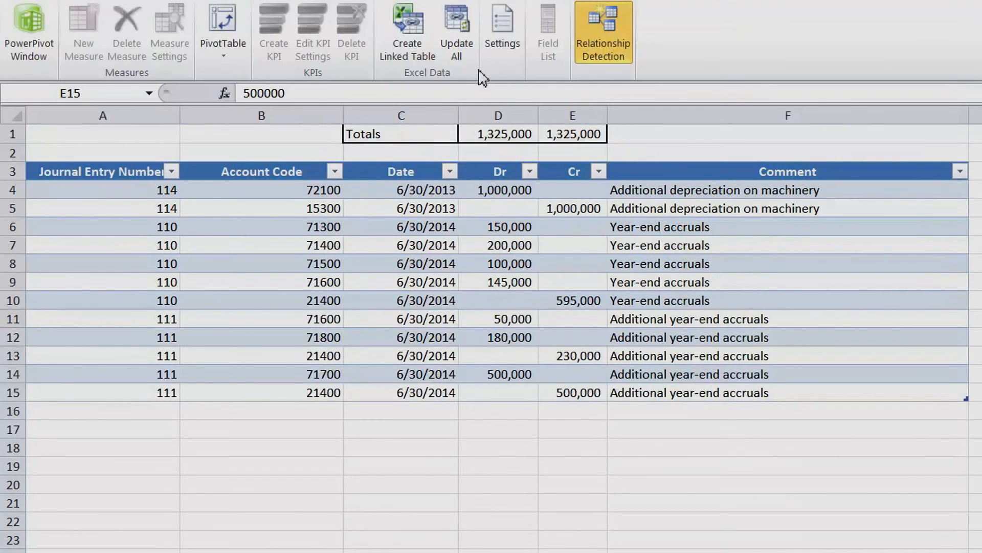
Update all PowerPivot linked tables with the new journal lines and return to the balance sheet worksheet
left_click(460, 32)
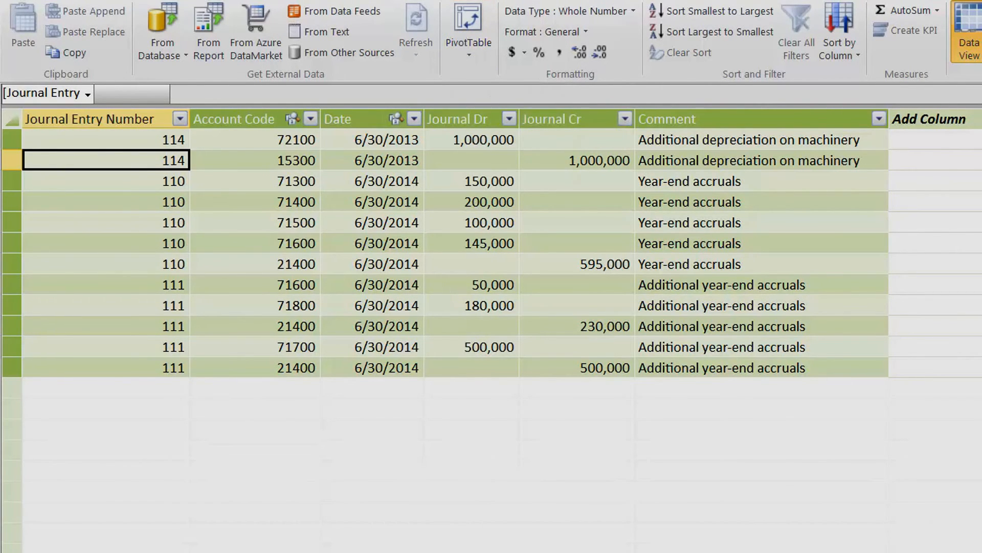
key("ctrl+Page_Up")
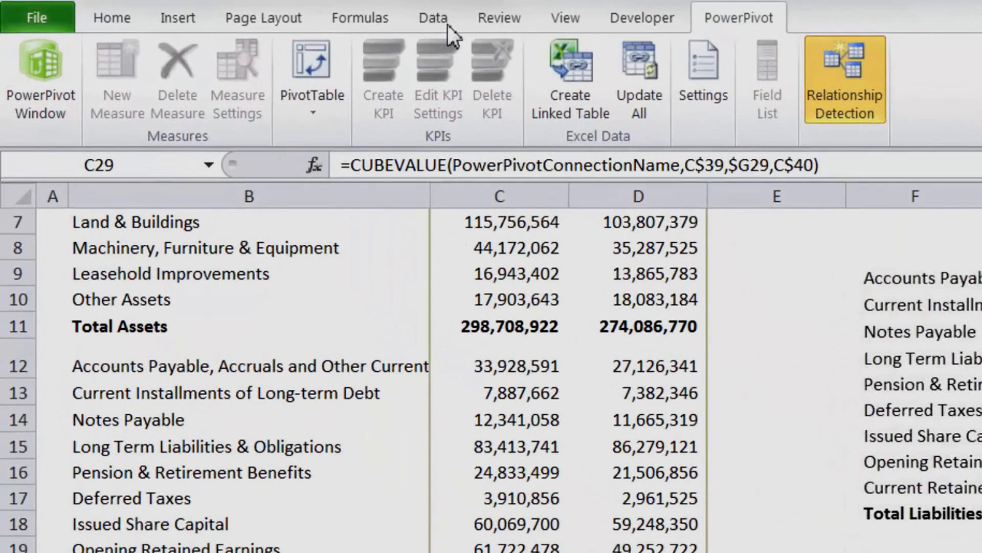
Refresh the PowerPivot Data workbook connection so the financial statements recalculate, and close the connections dialog
left_click(447, 24)
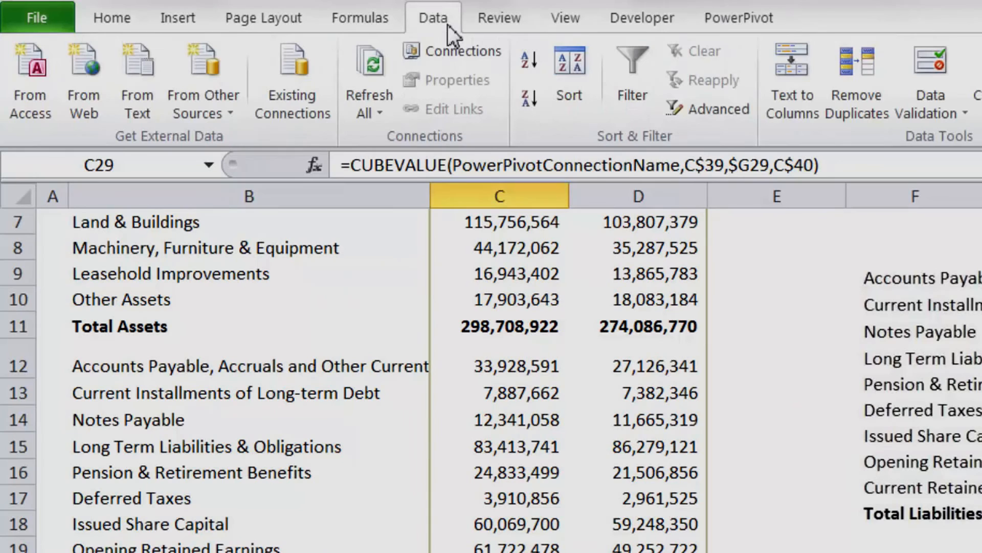
left_click(462, 54)
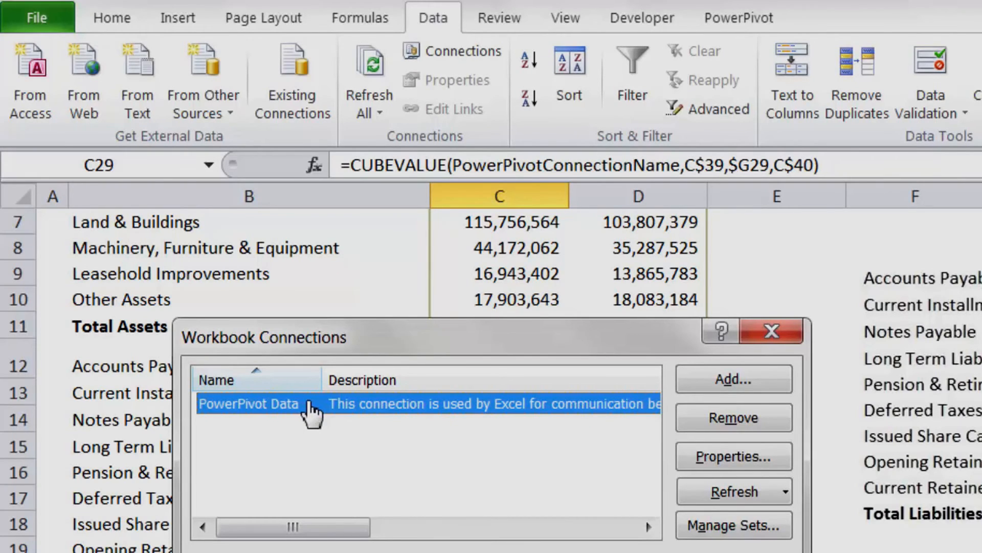
left_click(716, 497)
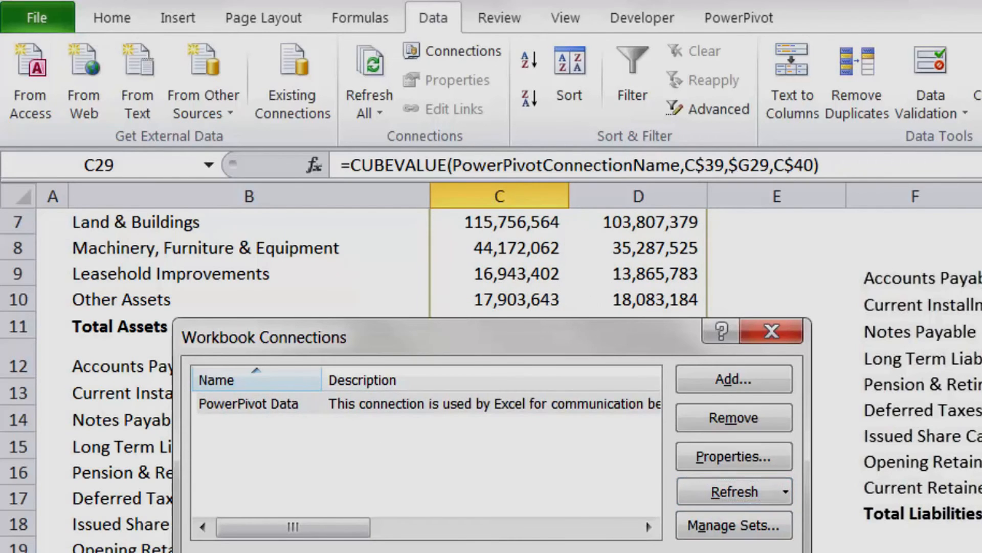
key("Escape")
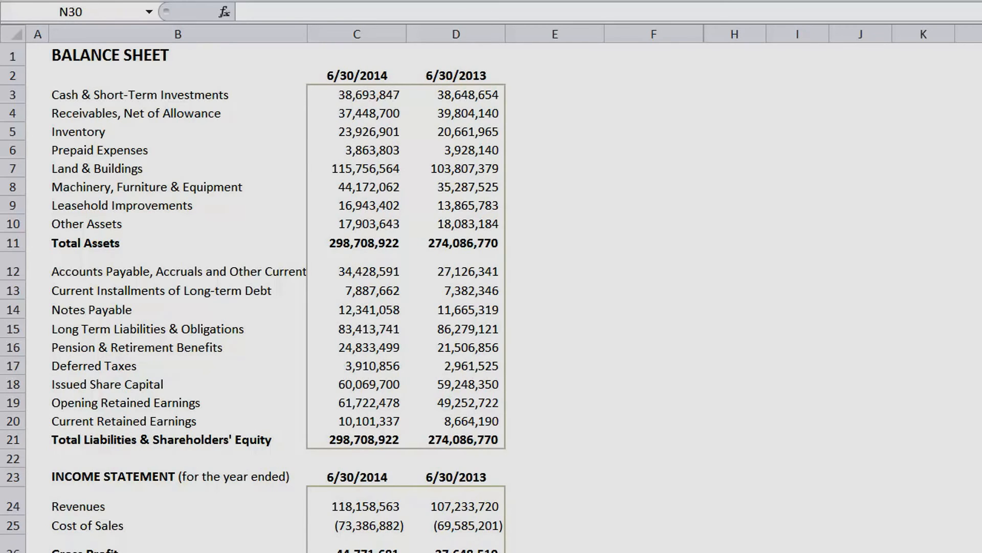
Switch from the financial statements to the chart of accounts worksheet
key("ctrl+Page_Down")
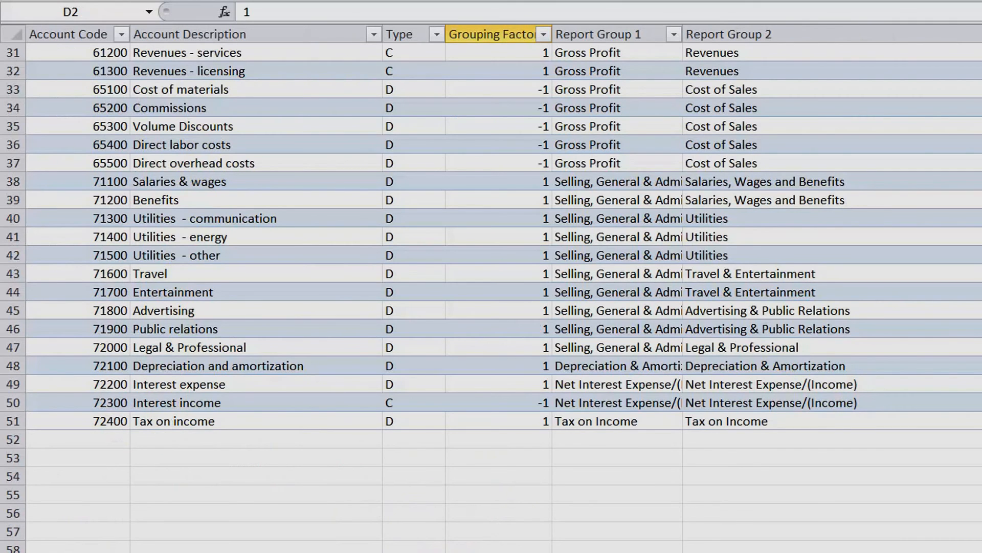